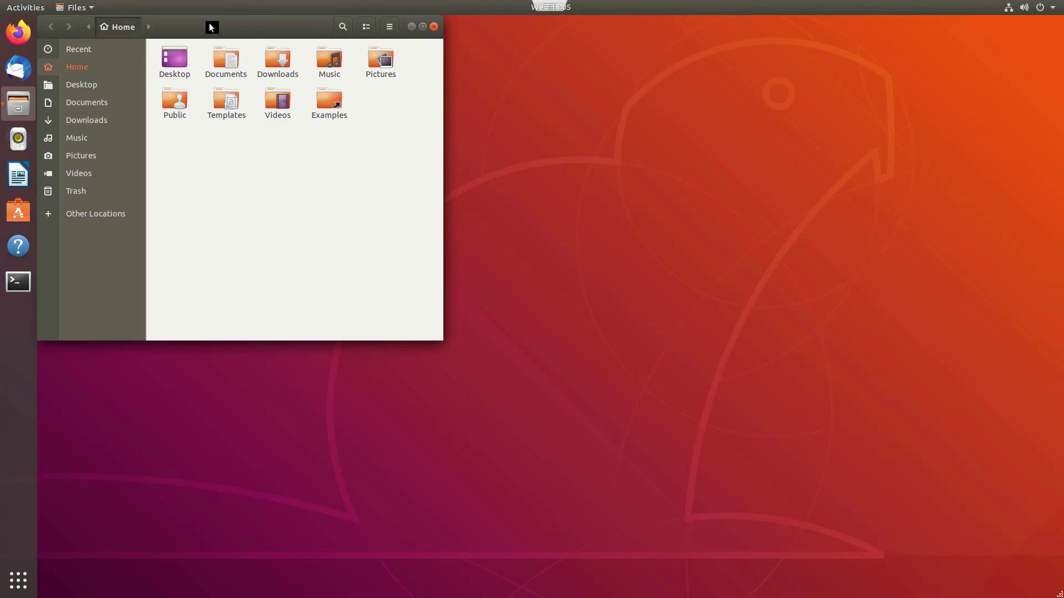
# - Move the file window away from the screen edge and select the wave-server .deb package in the Downloads folder
pyautogui.moveTo(209, 24); pyautogui.dragTo(359, 84)
pyautogui.click(418, 115)
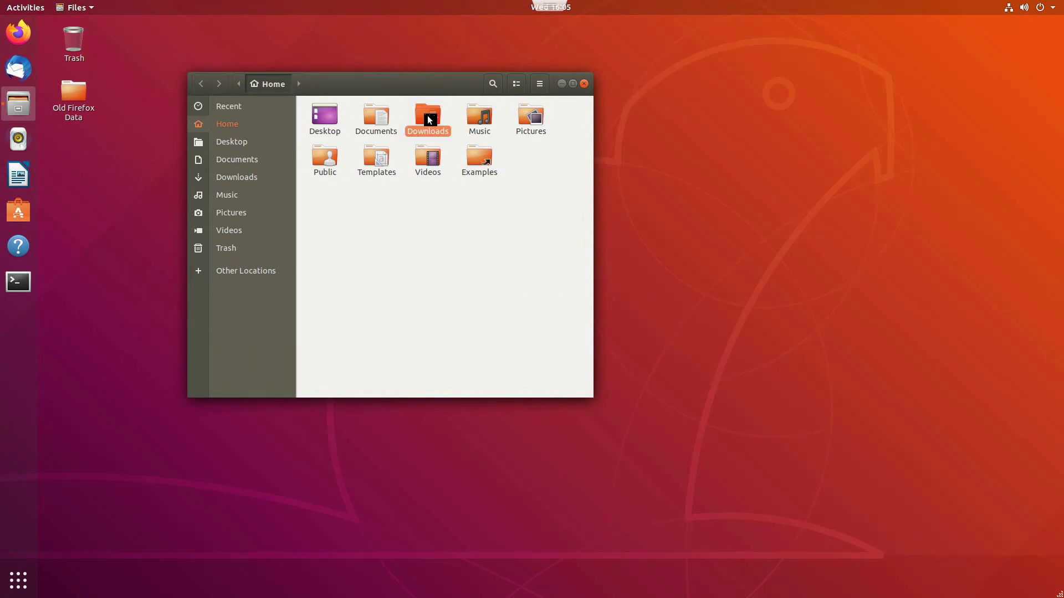
pyautogui.doubleClick(428, 116)
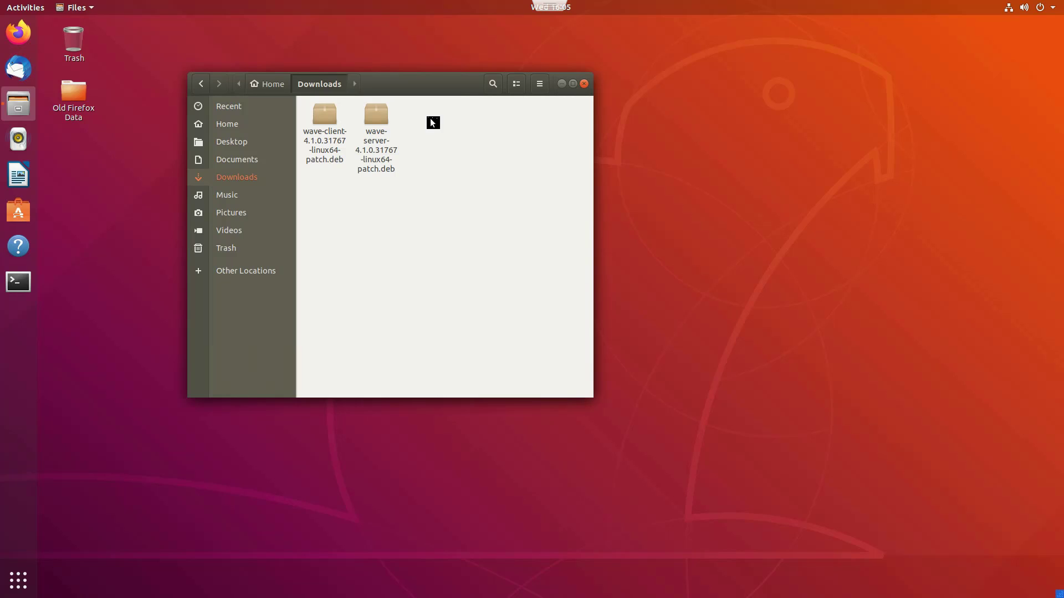
pyautogui.click(345, 138)
pyautogui.click(381, 148)
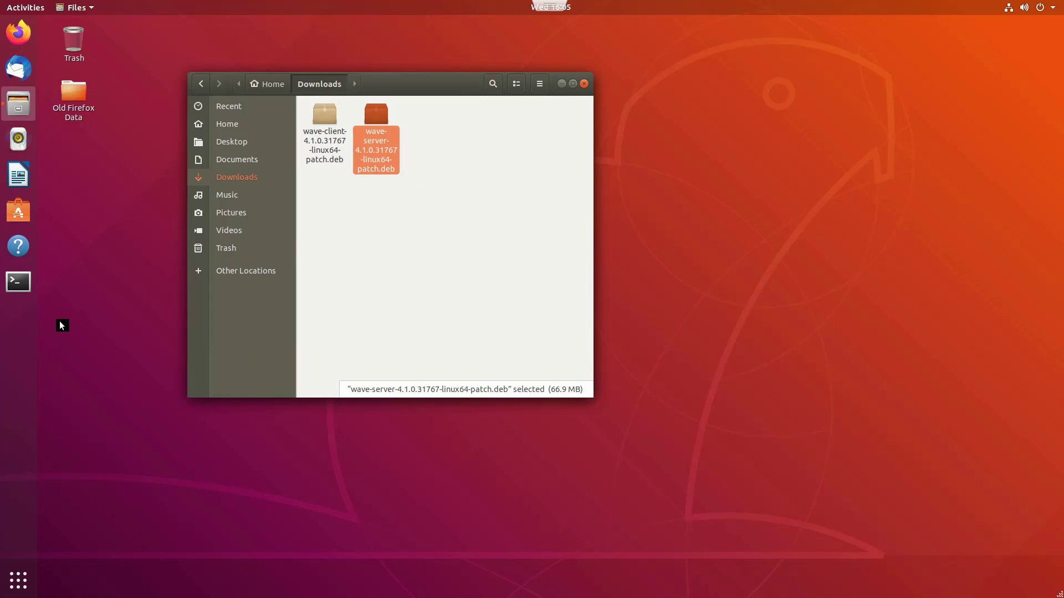
# - Open a terminal window and arrange it beside the file window so the two are clearly separated
pyautogui.click(25, 283)
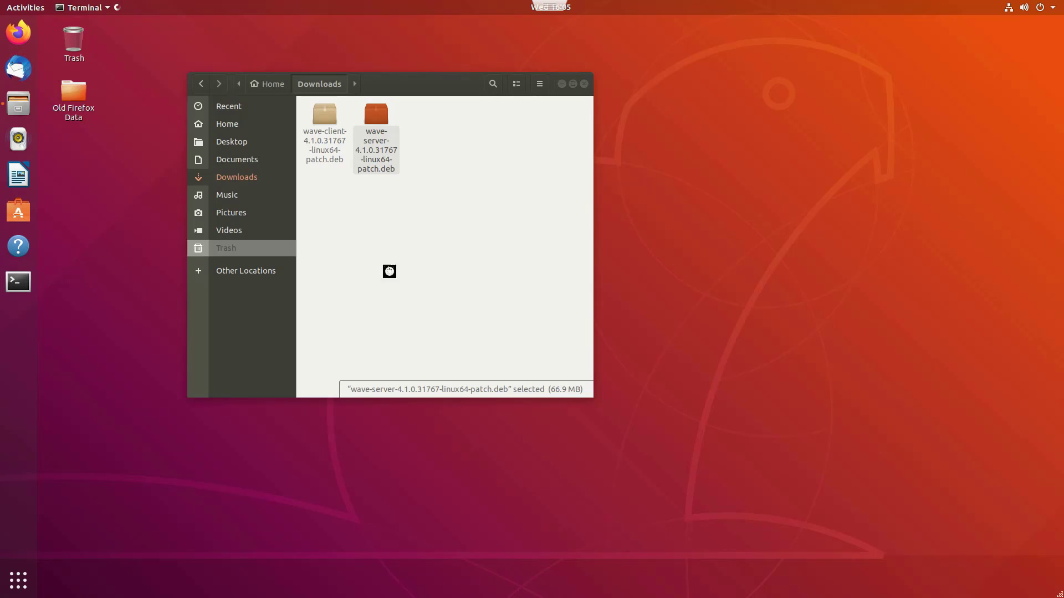
pyautogui.rightClick(382, 155)
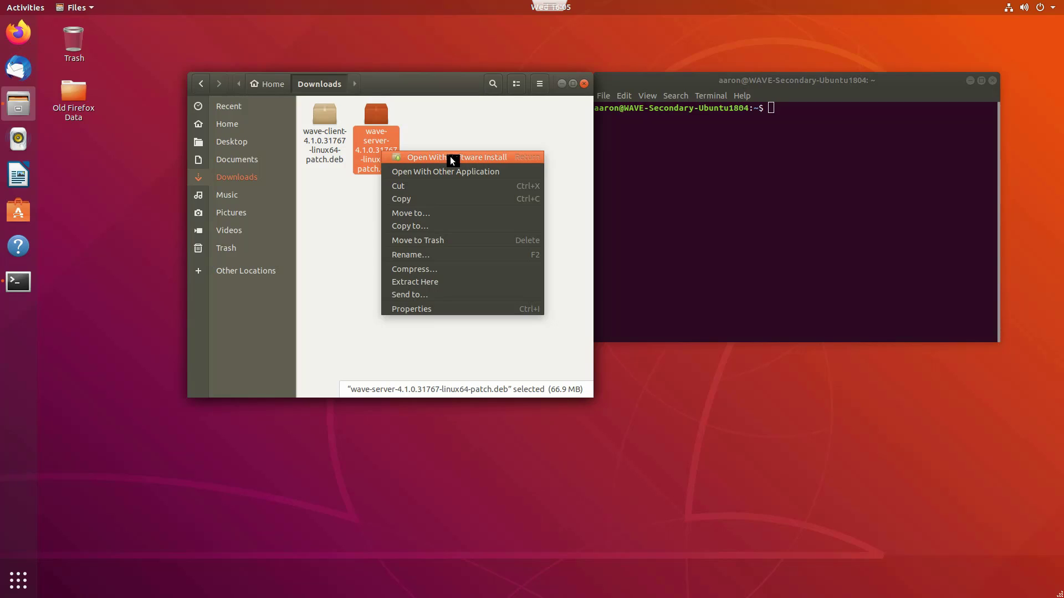
pyautogui.click(698, 158)
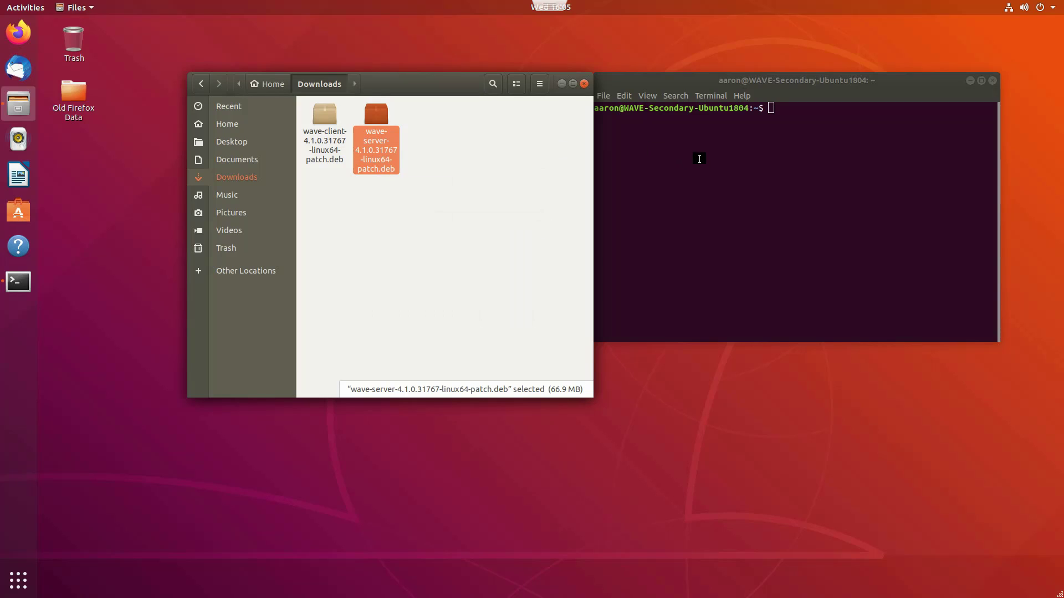
pyautogui.click(794, 118)
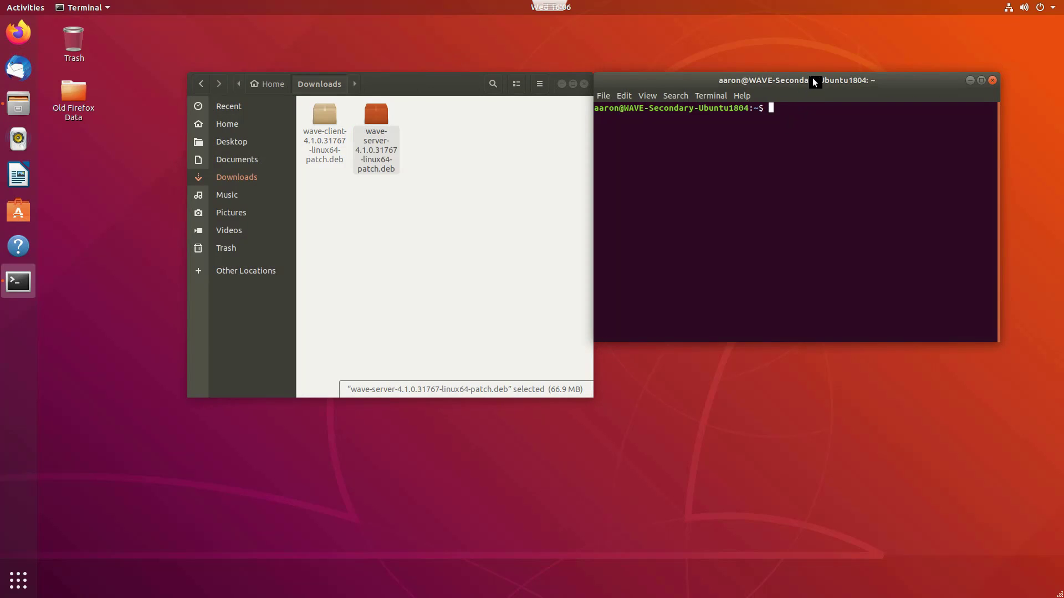
pyautogui.moveTo(454, 86); pyautogui.dragTo(373, 86)
pyautogui.click(693, 123)
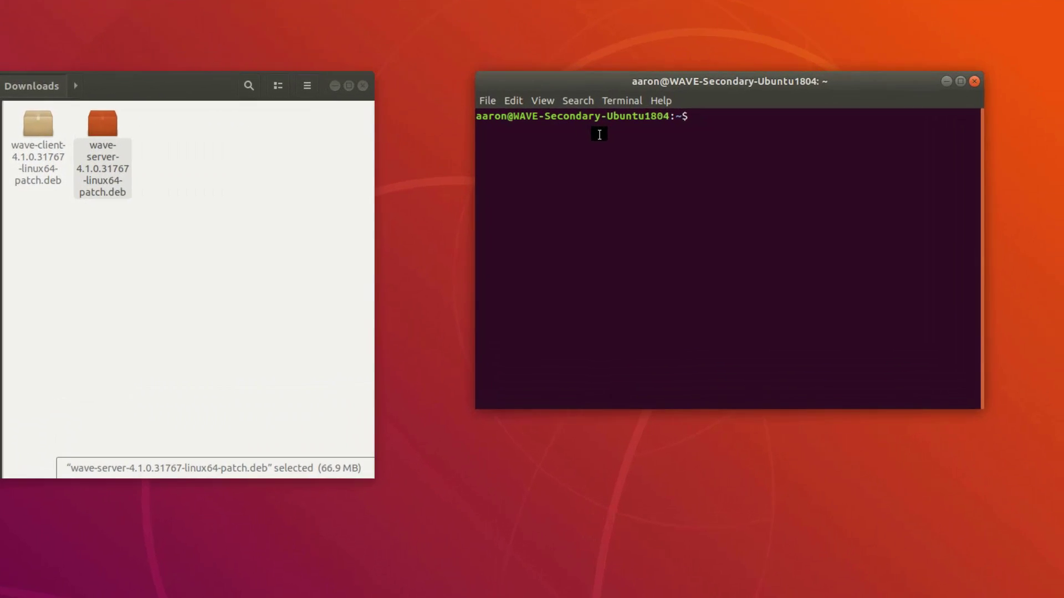
# - Refresh the package lists with "sudo apt update", authenticating with the account password
pyautogui.write('sudo')
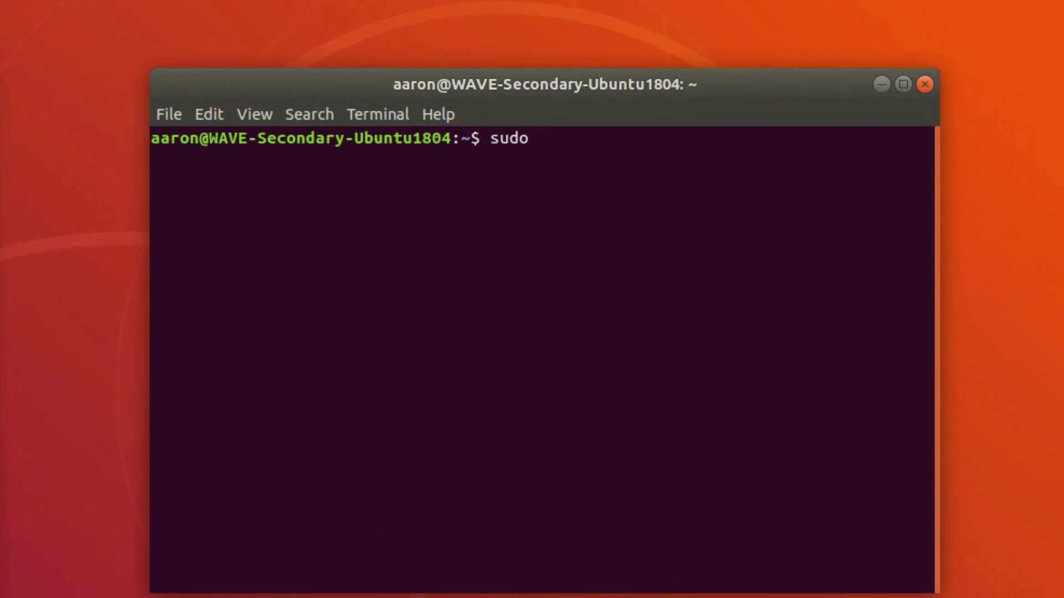
pyautogui.press('BackSpace')
pyautogui.press('BackSpace')
pyautogui.write('u')
pyautogui.press('BackSpace')
pyautogui.write('do apt update')
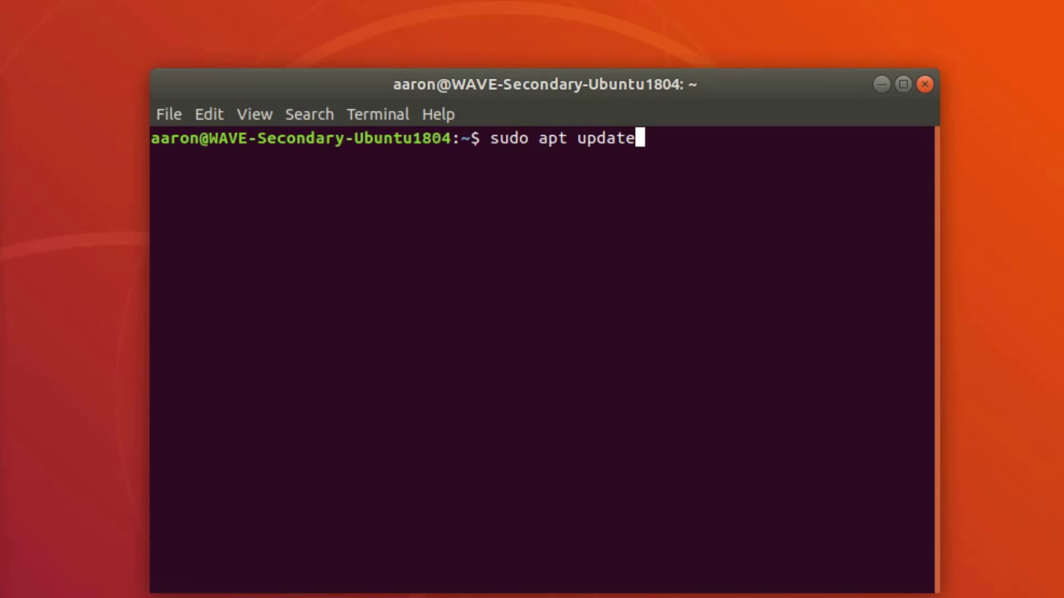
pyautogui.press('Return')
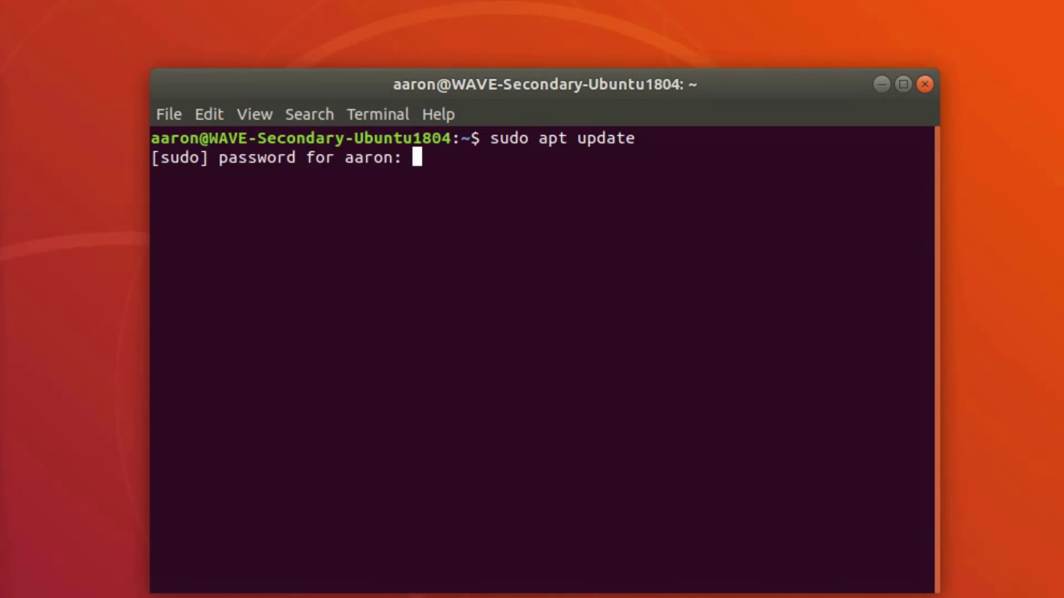
pyautogui.press('Return')
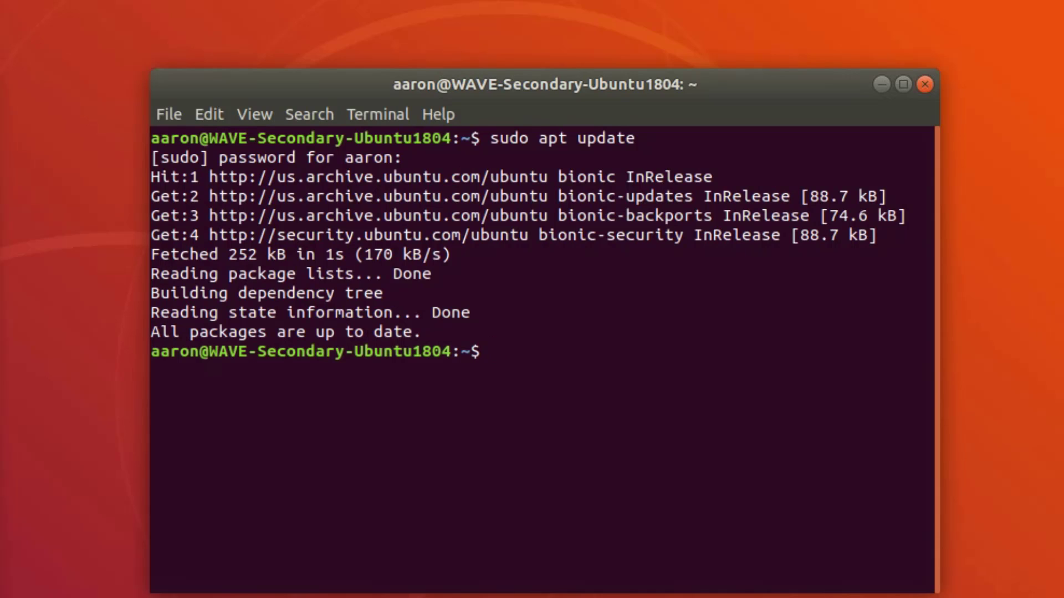
pyautogui.press('Up')
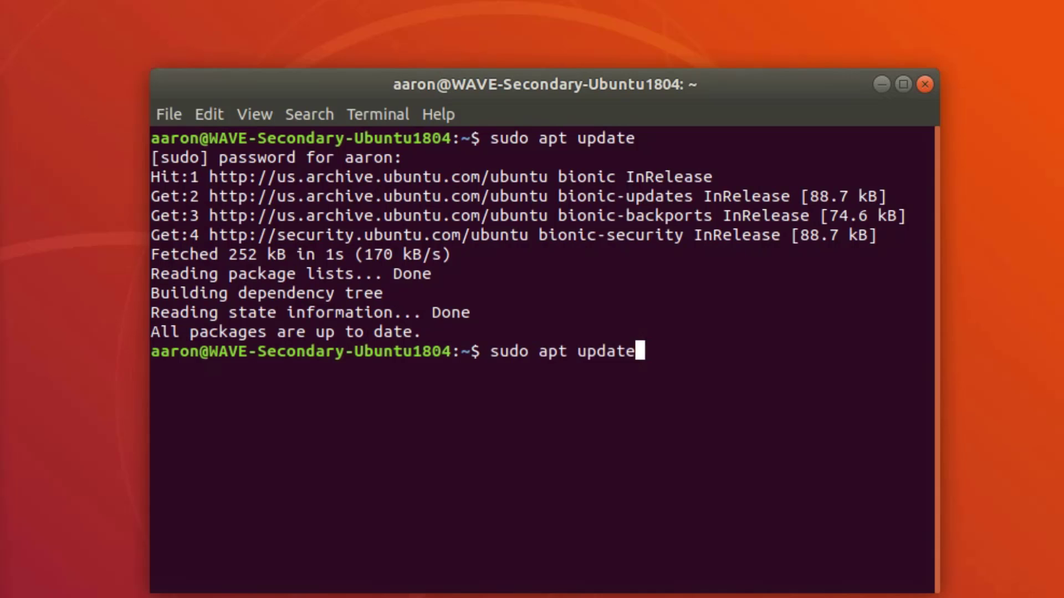
pyautogui.press('BackSpace')
pyautogui.press('BackSpace')
pyautogui.press('BackSpace')
pyautogui.press('BackSpace')
pyautogui.write('grade')
pyautogui.press('BackSpace')
pyautogui.press('BackSpace')
pyautogui.press('BackSpace')
pyautogui.press('BackSpace')
pyautogui.press('BackSpace')
pyautogui.press('BackSpace')
pyautogui.press('BackSpace')
pyautogui.press('BackSpace')
pyautogui.press('BackSpace')
pyautogui.press('BackSpace')
pyautogui.press('BackSpace')
pyautogui.press('BackSpace')
pyautogui.press('BackSpace')
pyautogui.press('BackSpace')
pyautogui.press('BackSpace')
pyautogui.press('BackSpace')
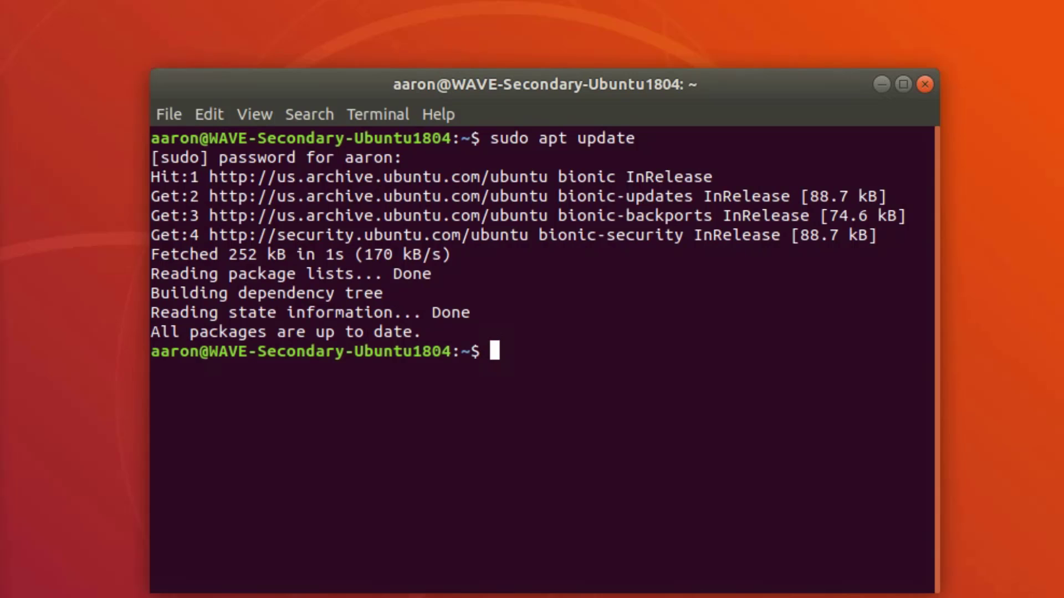
# - Change the terminal's working directory to Downloads/ and list its files with ls
pyautogui.write('cd Do')
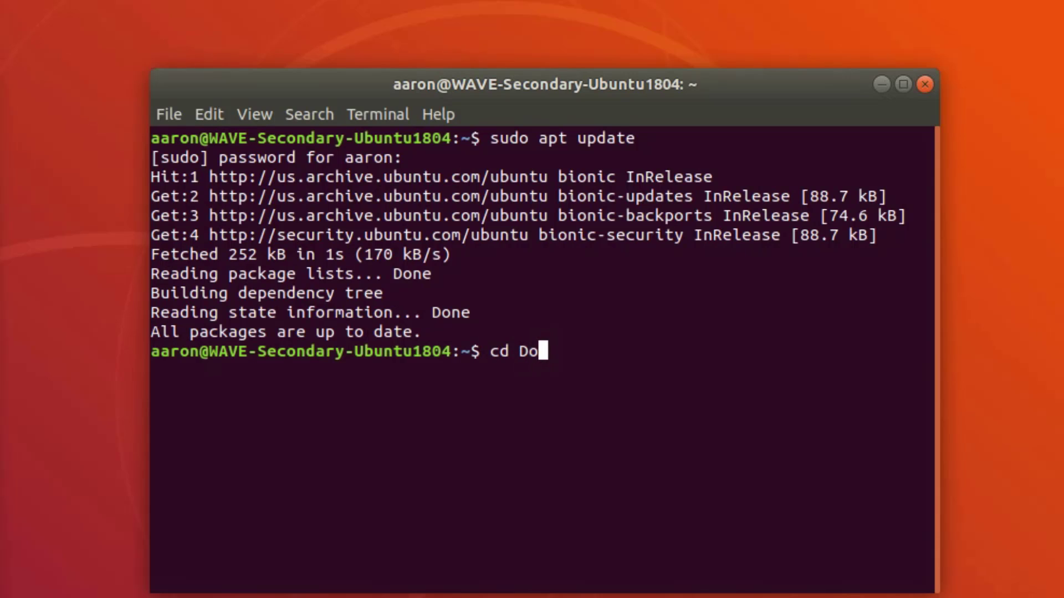
pyautogui.press('Return')
pyautogui.write('cd Dow')
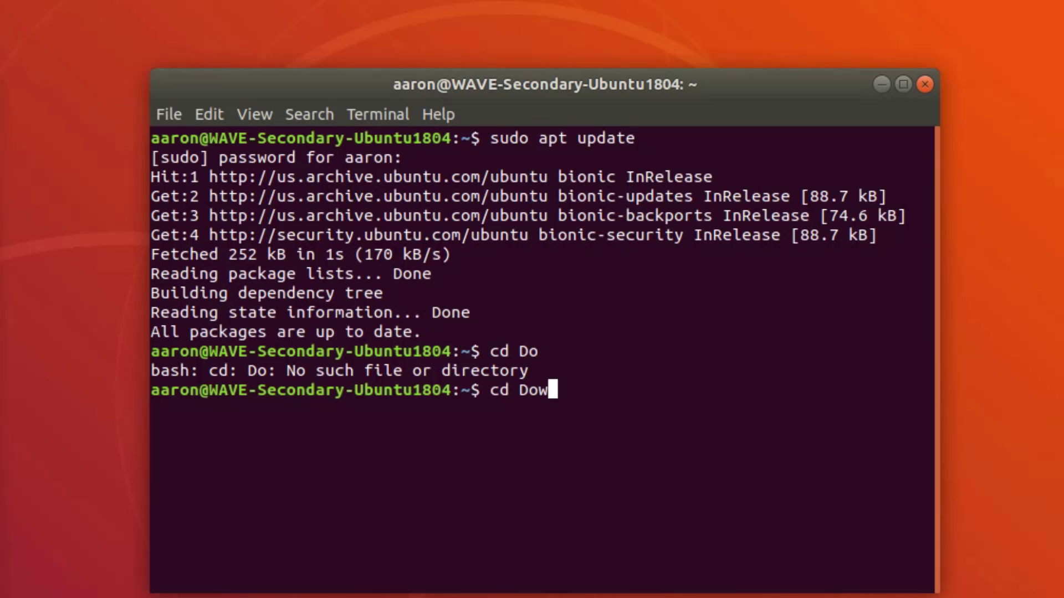
pyautogui.press('Tab')
pyautogui.press('Return')
pyautogui.write('ls')
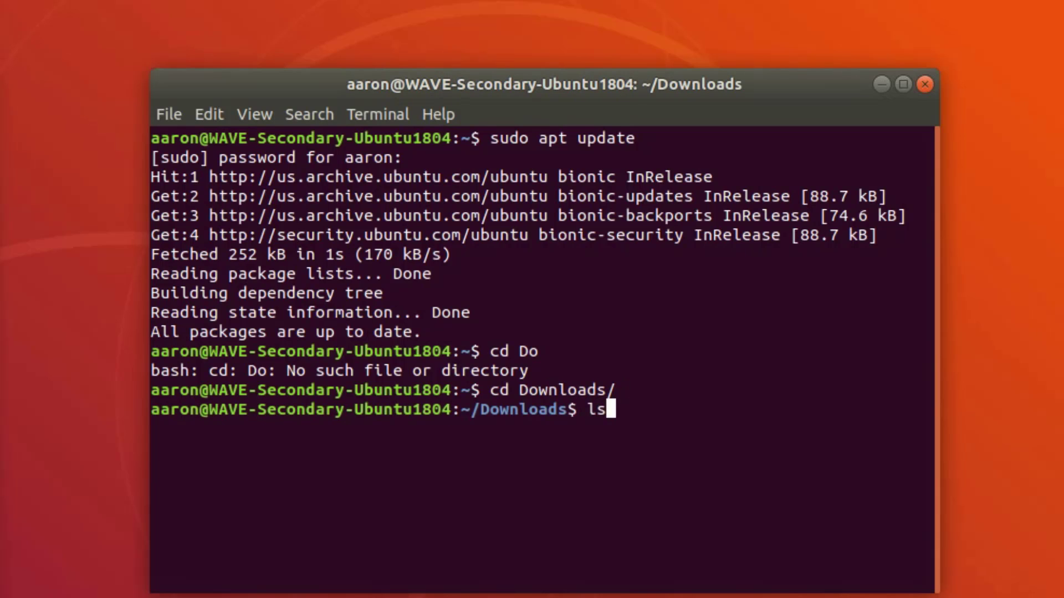
pyautogui.press('Return')
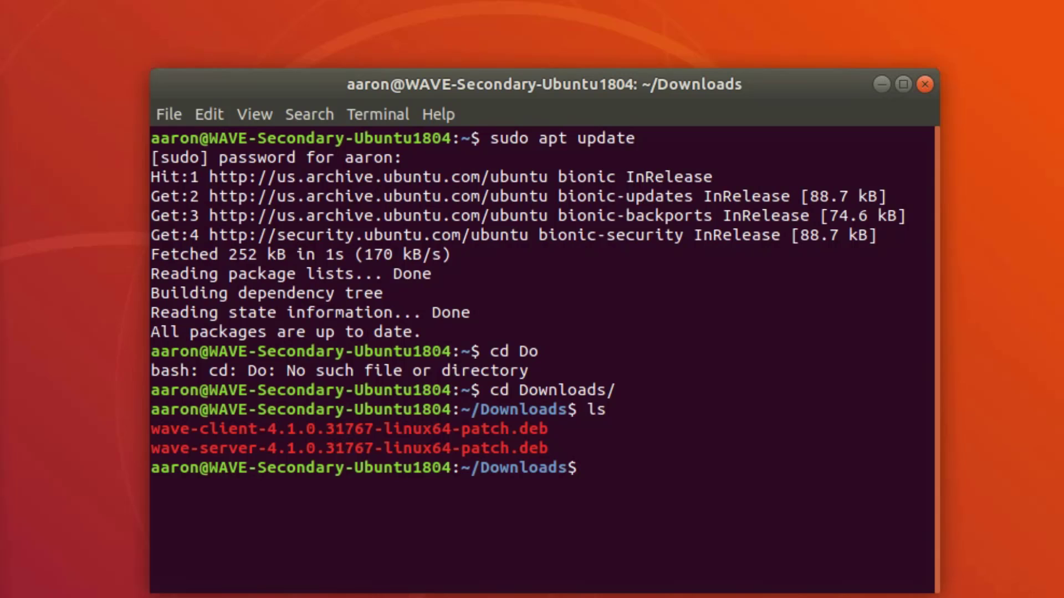
# - Run "sudo apt install ./wave-server-4.1.0.31767-linux64-patch.deb" to start installing the server package
pyautogui.write('sudo apt ')
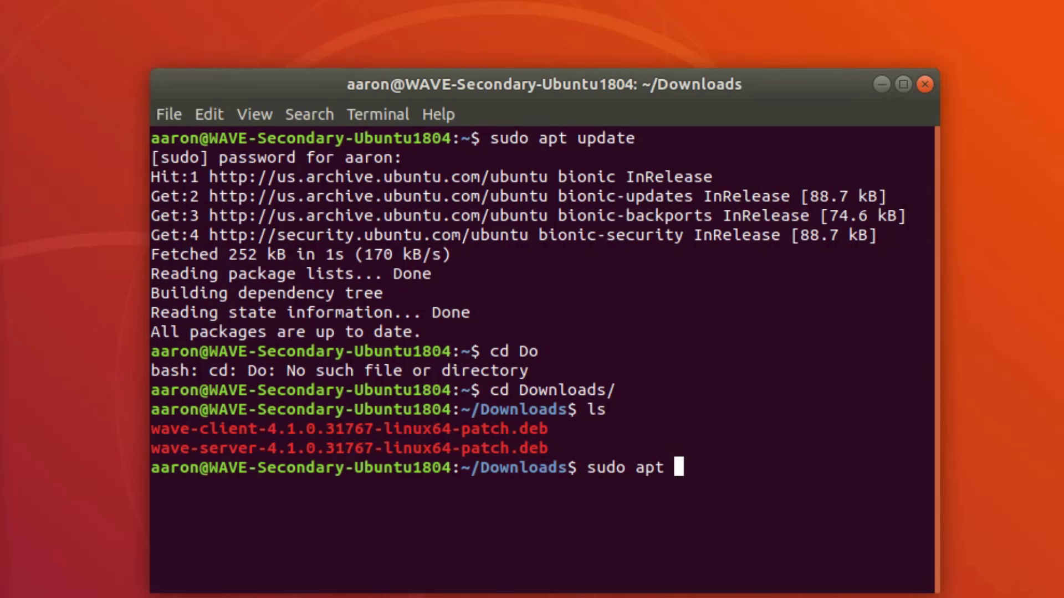
pyautogui.write('install w')
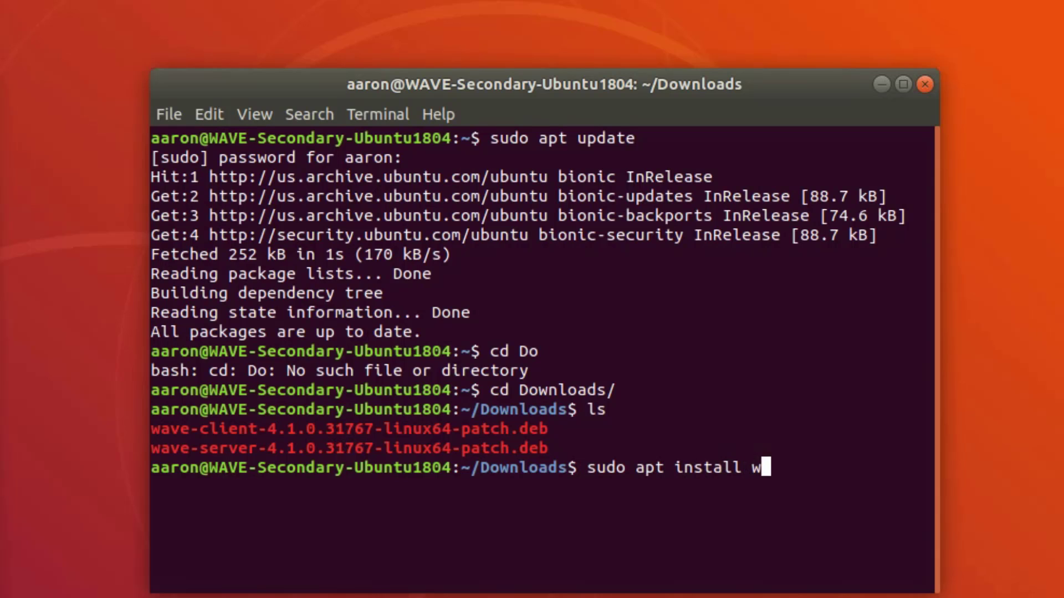
pyautogui.press('BackSpace')
pyautogui.write('./wave')
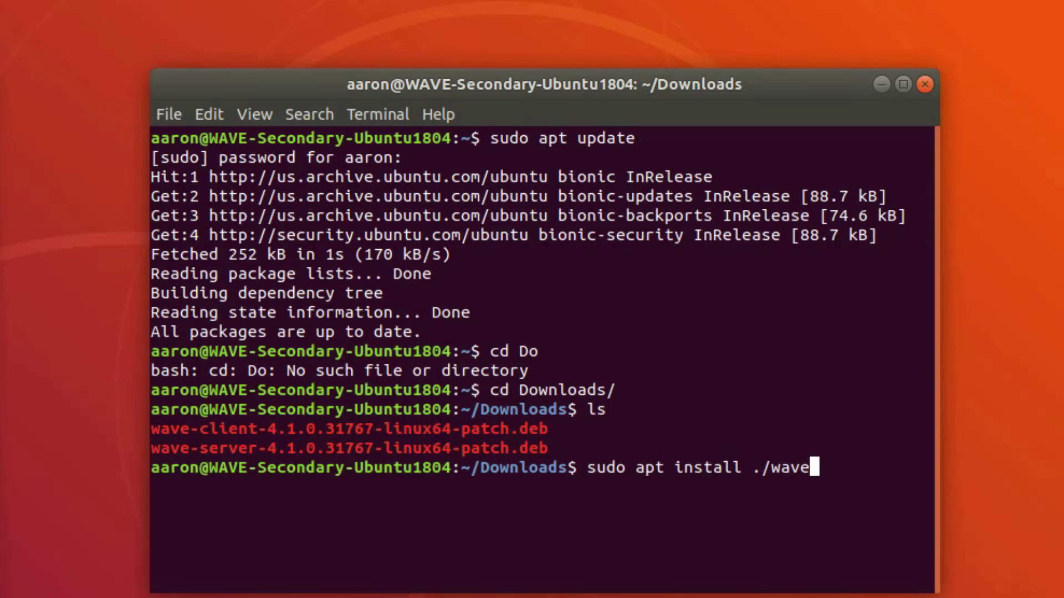
pyautogui.write('-s')
pyautogui.press('Tab')
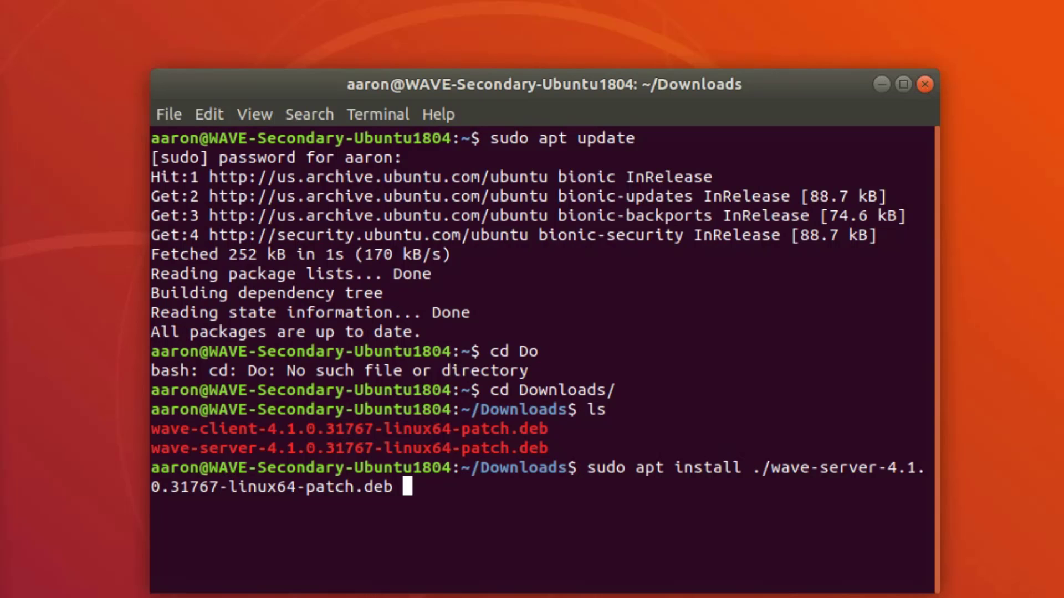
pyautogui.press('Return')
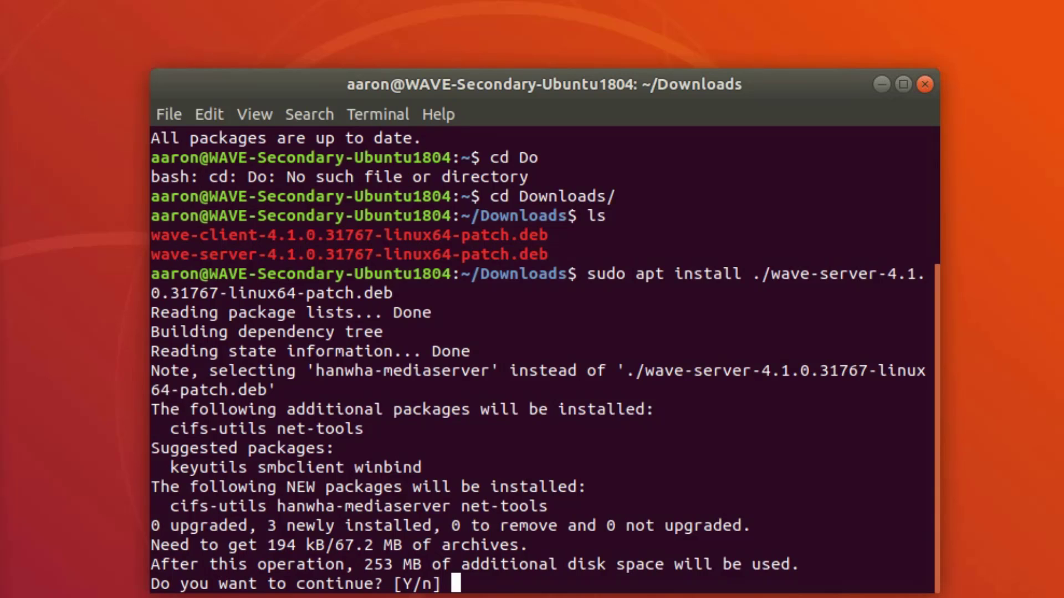
# - Answer y to continue the server installation and acknowledge the hanwha-mediaserver configuration notice
pyautogui.write('y')
pyautogui.press('Return')
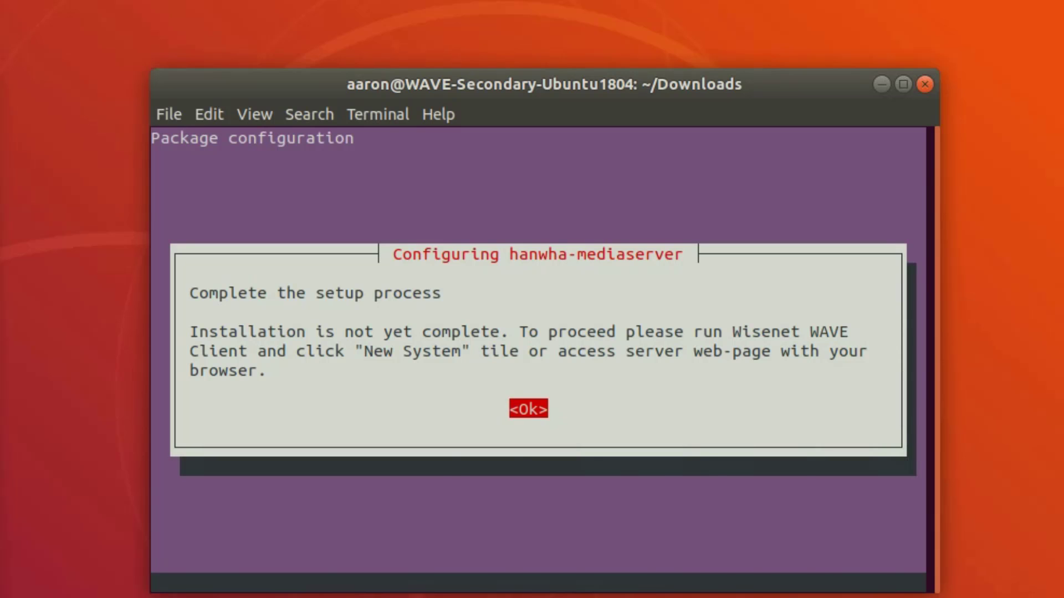
pyautogui.press('Return')
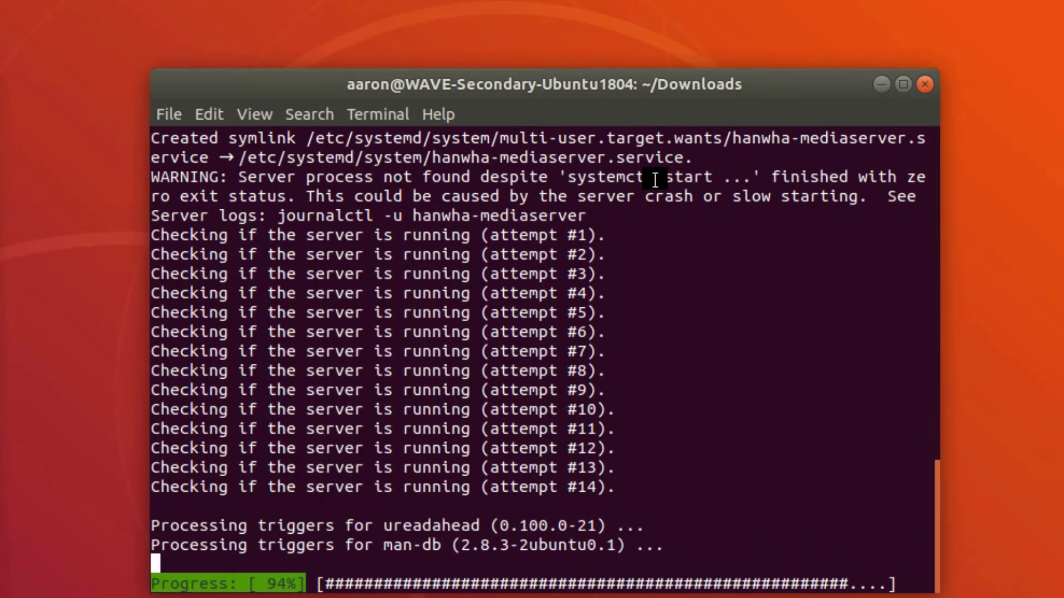